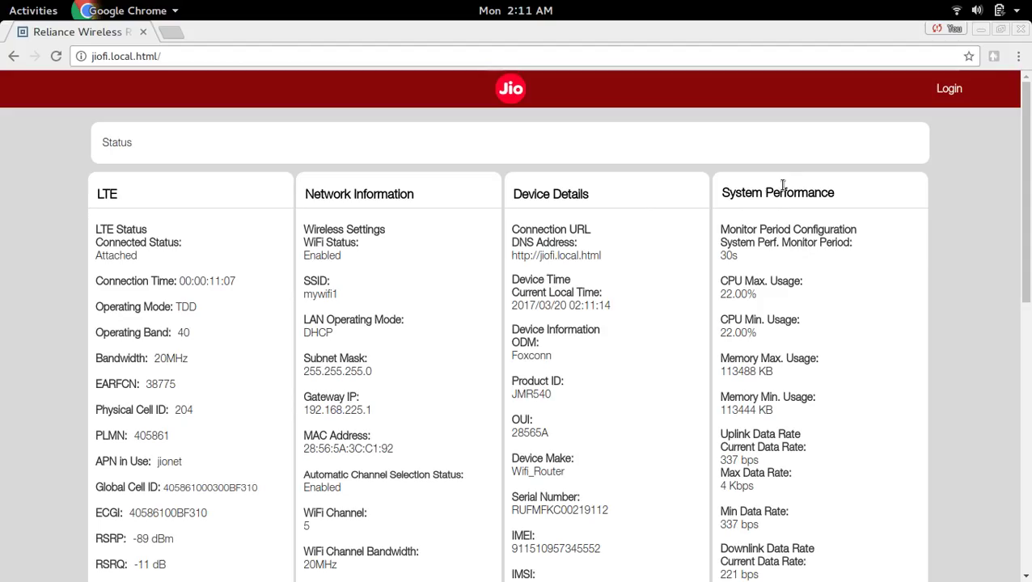
Reload the jiofi.local.html status page from the address bar
{"action": "double_click", "coordinate": [183, 55]}
{"action": "key", "text": "Return"}
{"action": "left_click", "coordinate": [952, 90]}
{"action": "left_click", "coordinate": [546, 307]}
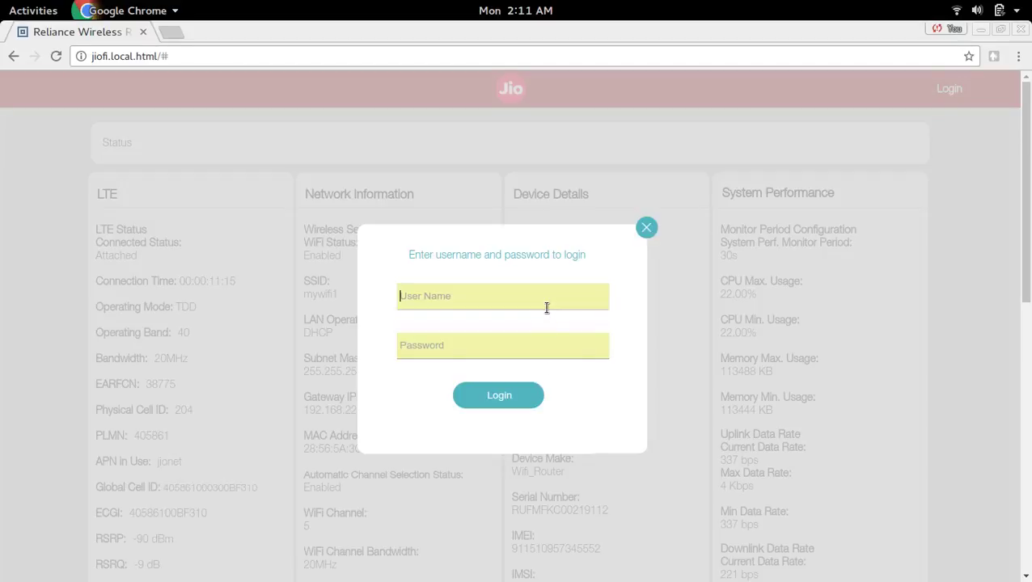
{"action": "type", "text": "a"}
{"action": "key", "text": "Down"}
{"action": "key", "text": "Return"}
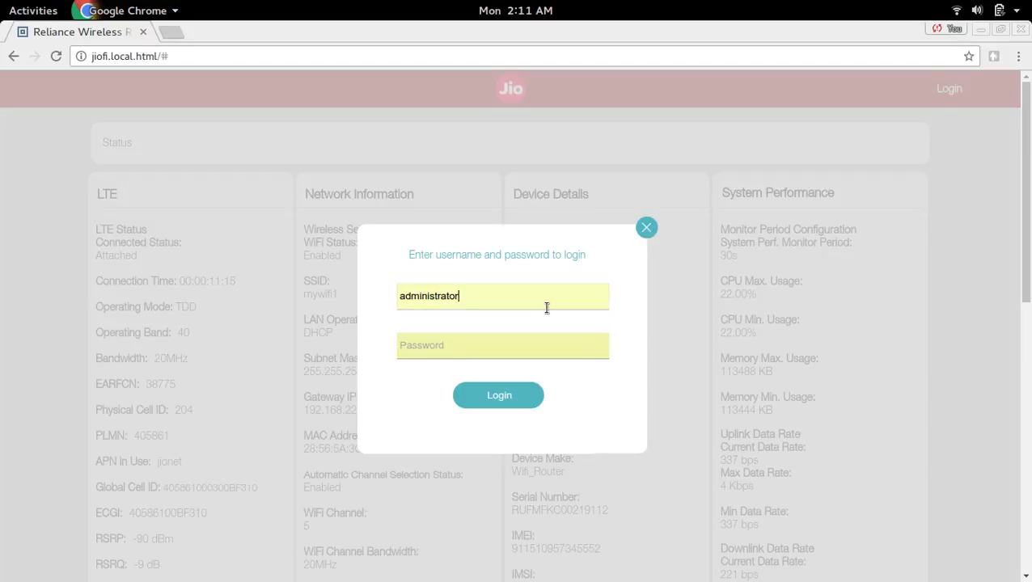
{"action": "key", "text": "Tab"}
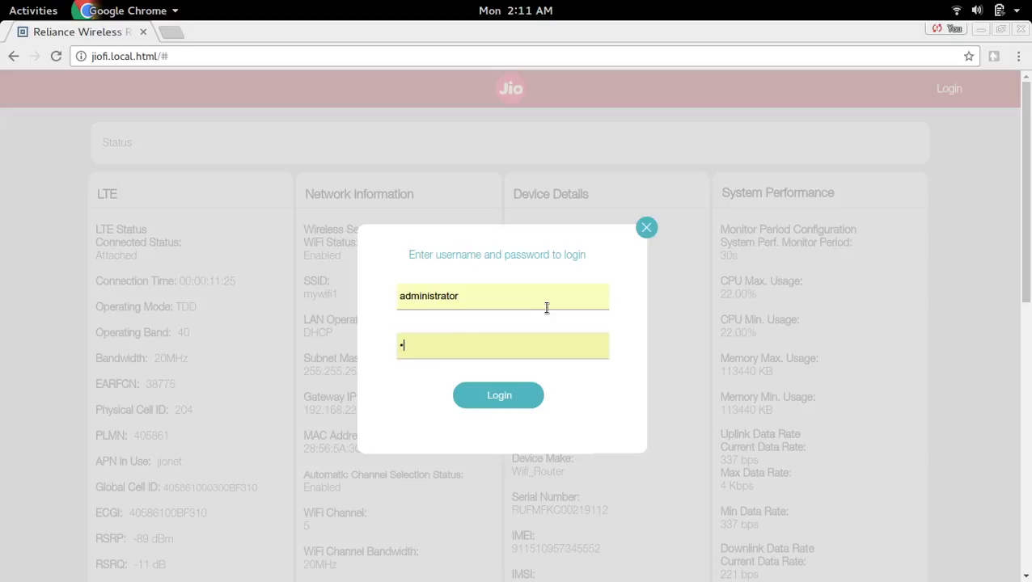
{"action": "left_click", "coordinate": [498, 395]}
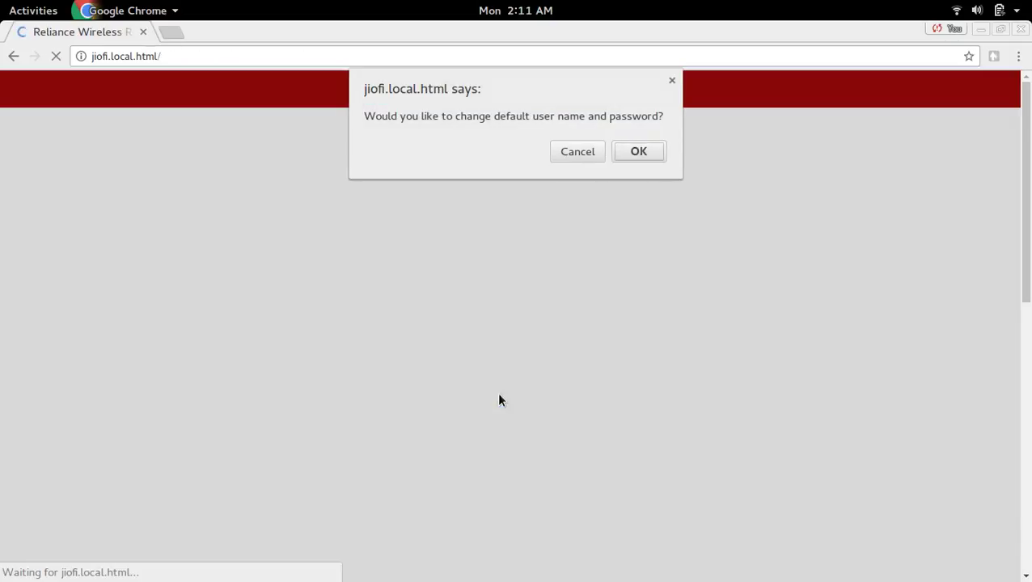
Decline the default-login change, open the Wi-Fi Disk list, and download Visa photo.jpg
{"action": "left_click", "coordinate": [566, 154]}
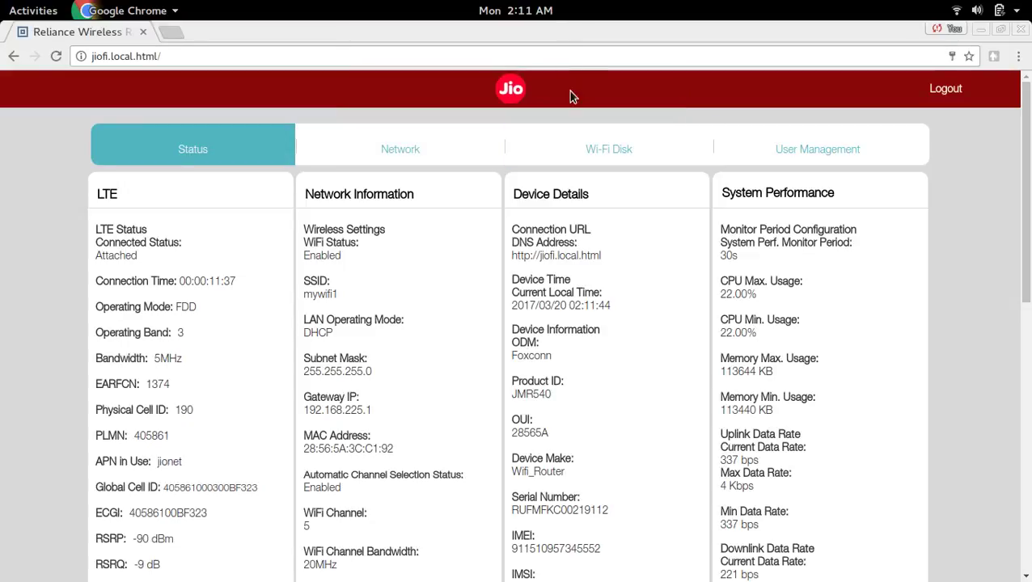
{"action": "left_click", "coordinate": [608, 154]}
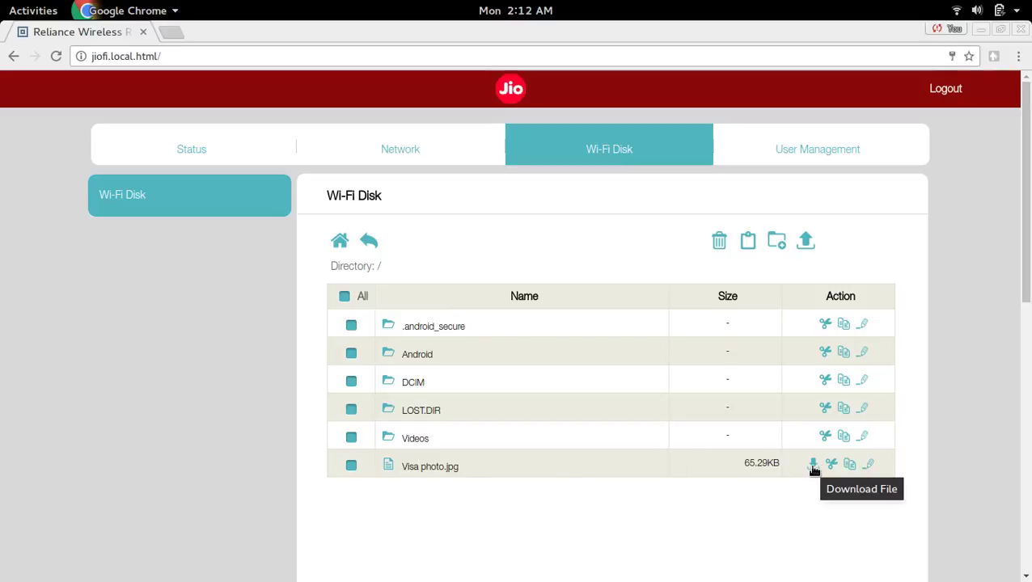
{"action": "left_click", "coordinate": [813, 467]}
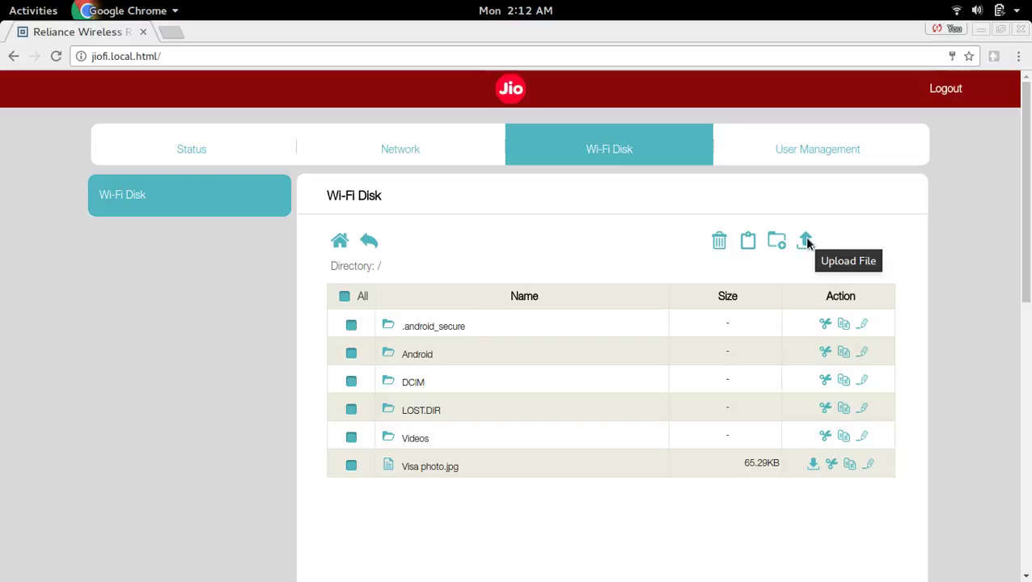
{"action": "left_click", "coordinate": [806, 240]}
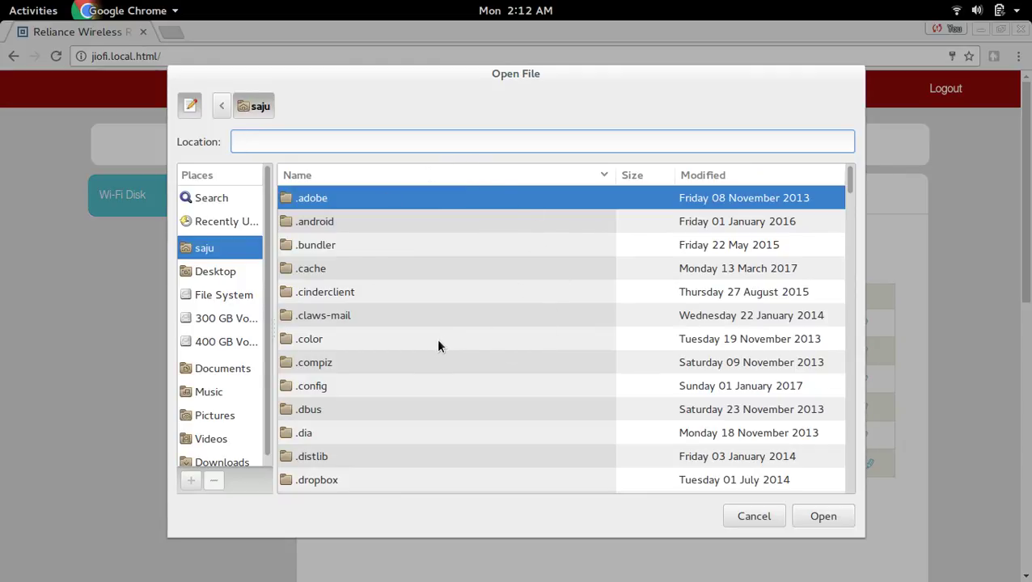
{"action": "left_click", "coordinate": [742, 518]}
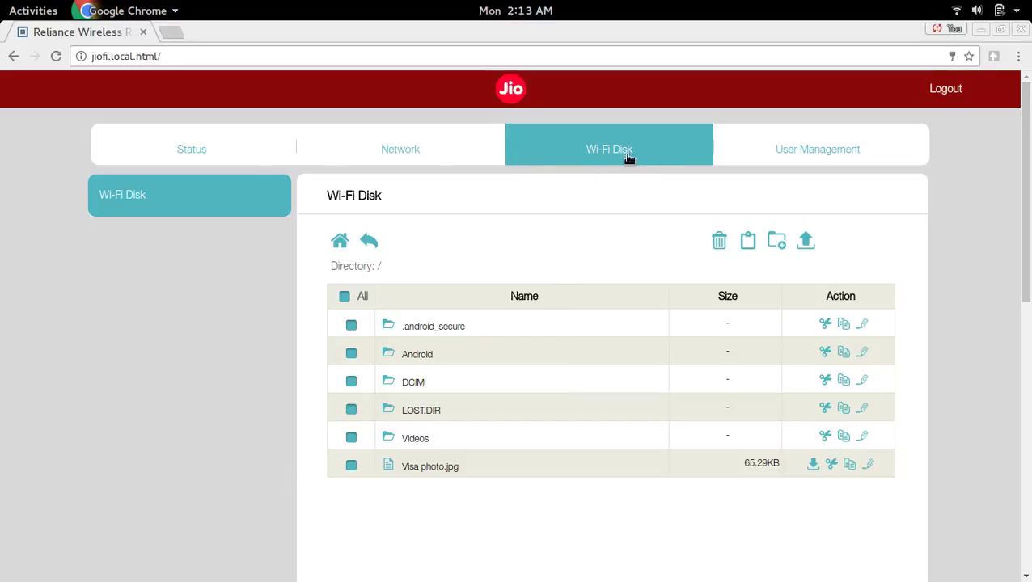
Go to User Management > Storage Management to view the current storage mode
{"action": "left_click", "coordinate": [804, 150]}
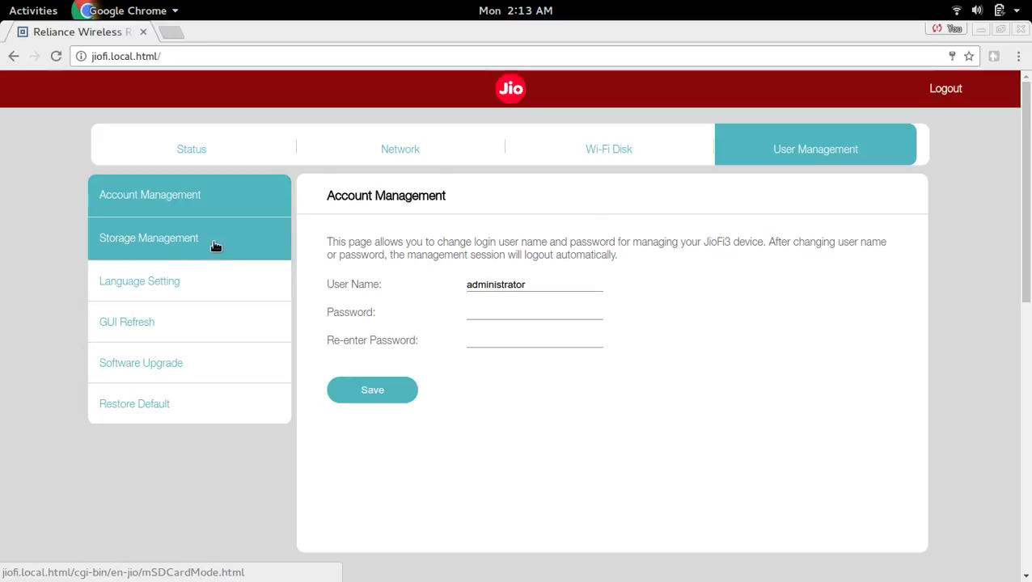
{"action": "left_click", "coordinate": [186, 242]}
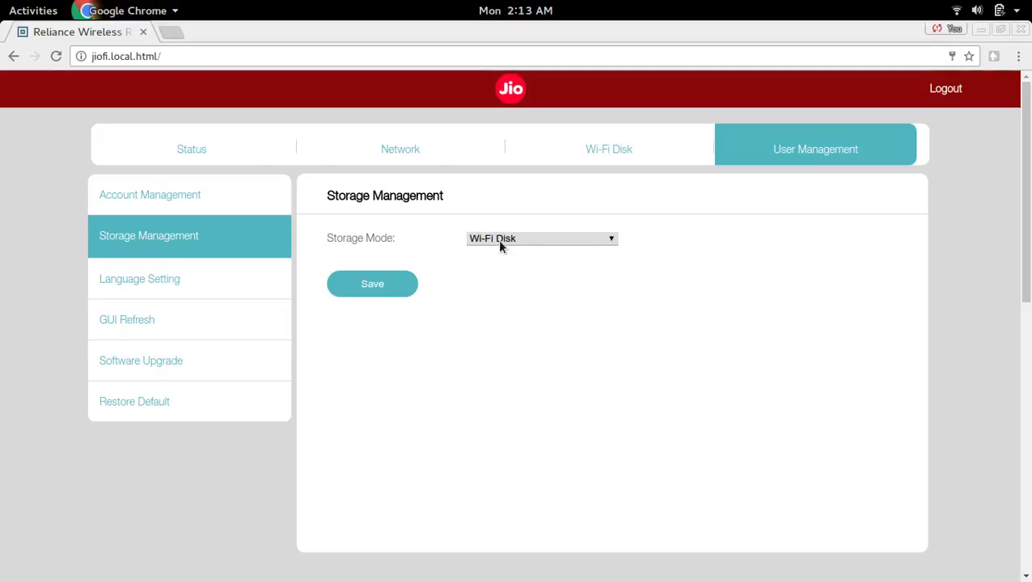
Change the storage mode to USB Mode, then reopen the storage mode choices
{"action": "left_click", "coordinate": [606, 244]}
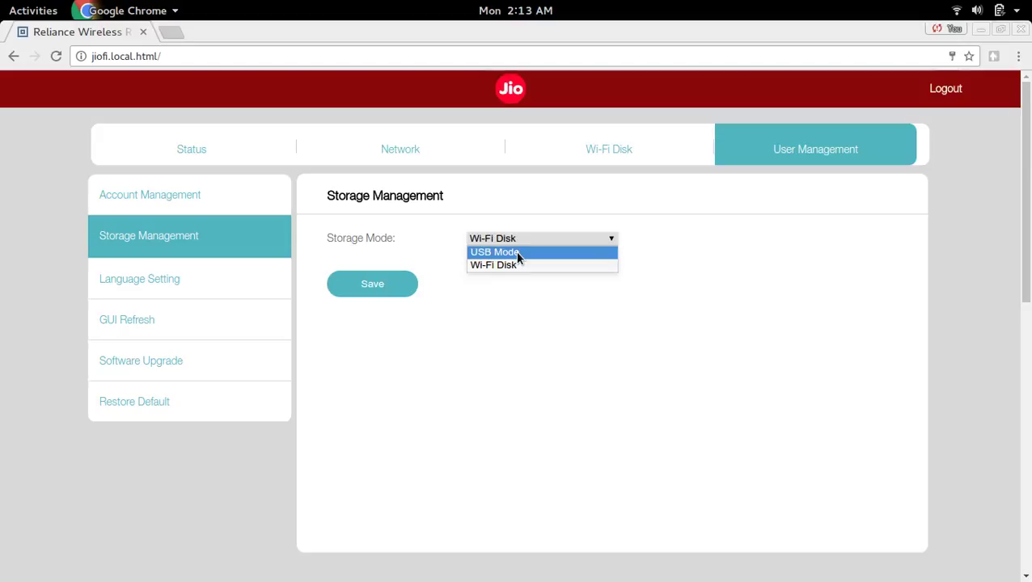
{"action": "left_click", "coordinate": [528, 253]}
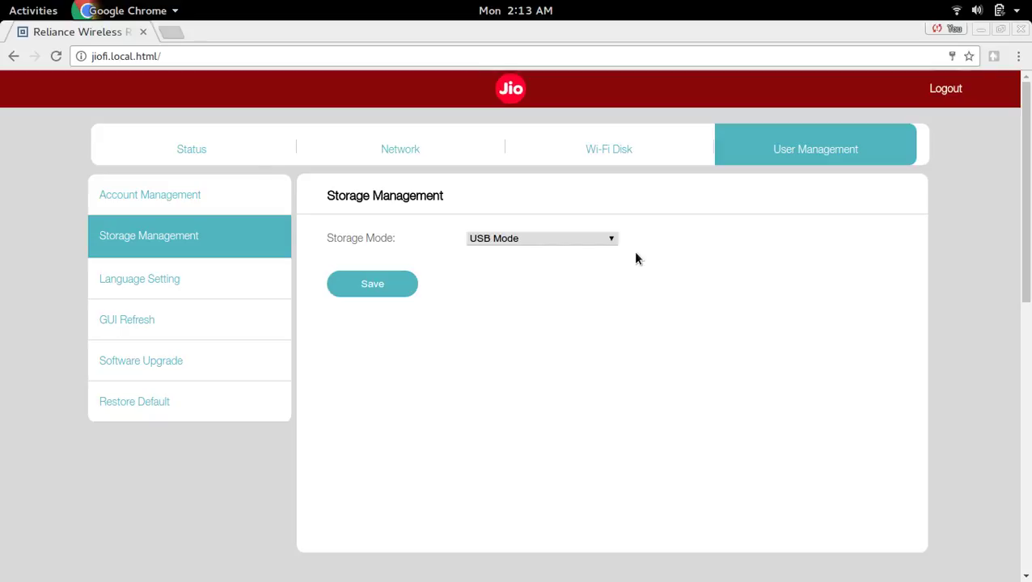
{"action": "left_click", "coordinate": [607, 241]}
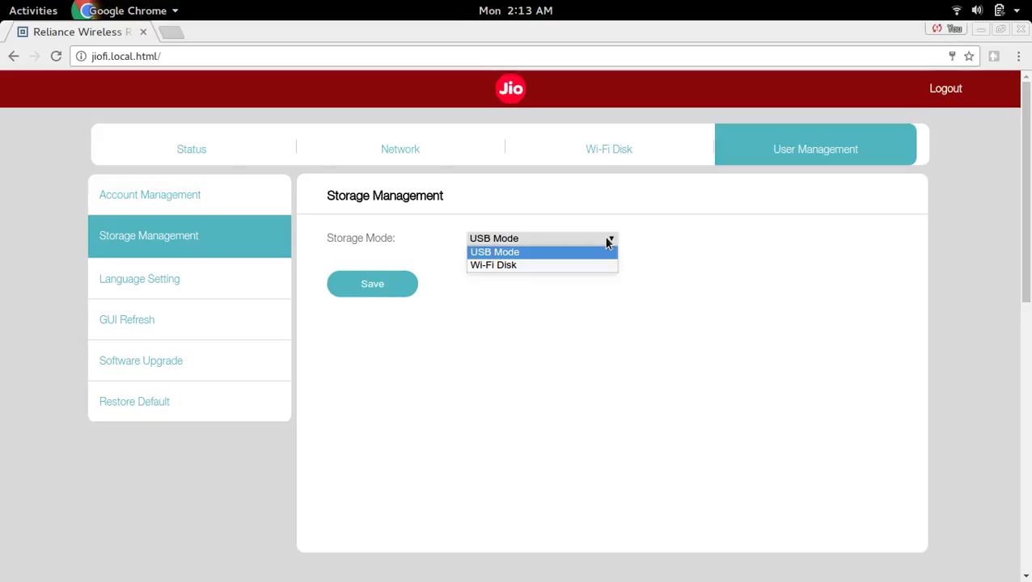